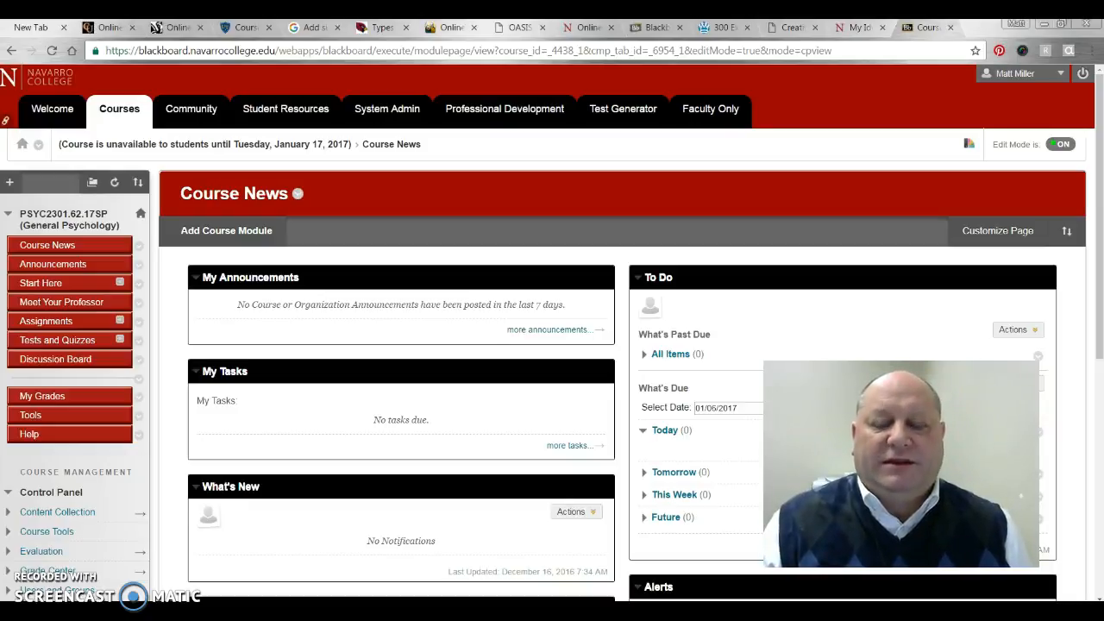
# Open the + (Add Menu Item) list on the General Psychology course menu
pyautogui.click(9, 182)
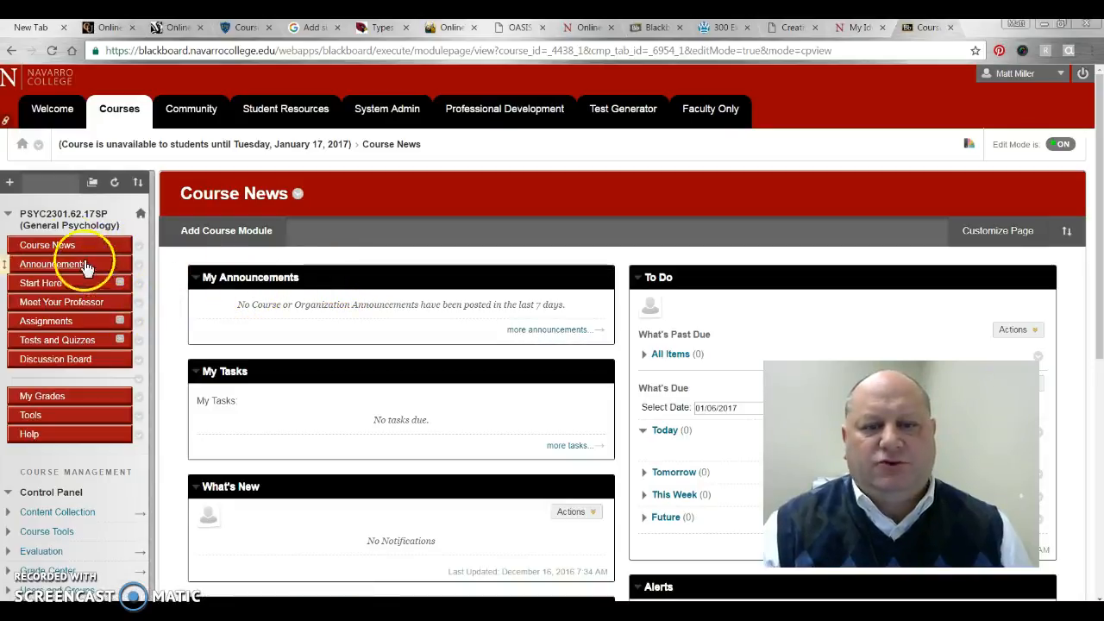
pyautogui.click(11, 183)
pyautogui.click(12, 184)
pyautogui.click(12, 184)
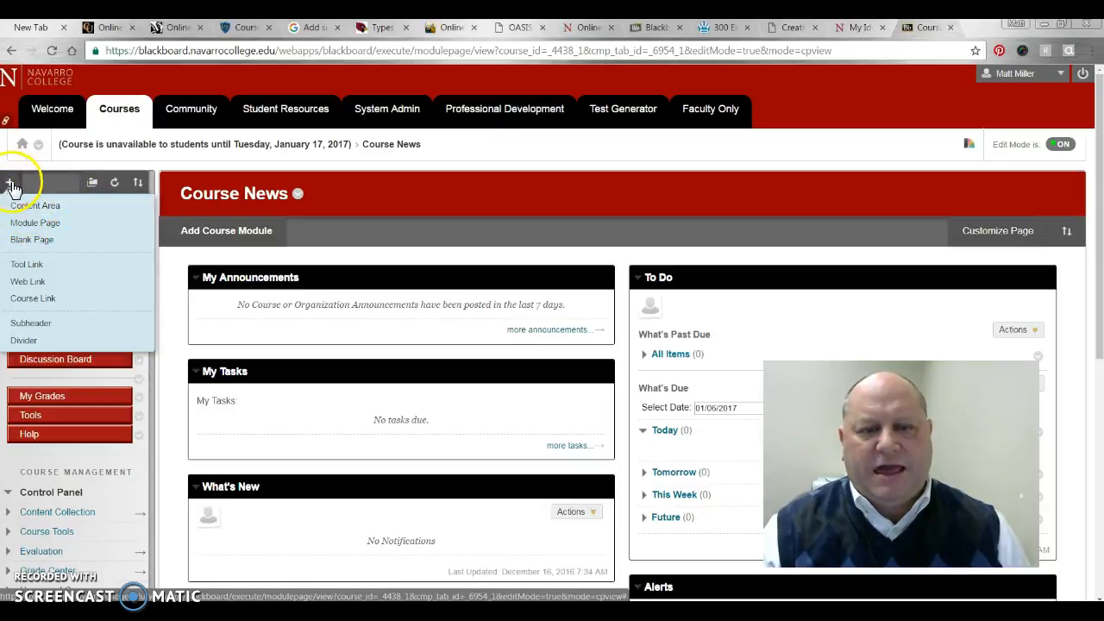
# Create a Content Area named 'Signature Assignment' with Available to Users checked
pyautogui.click(31, 207)
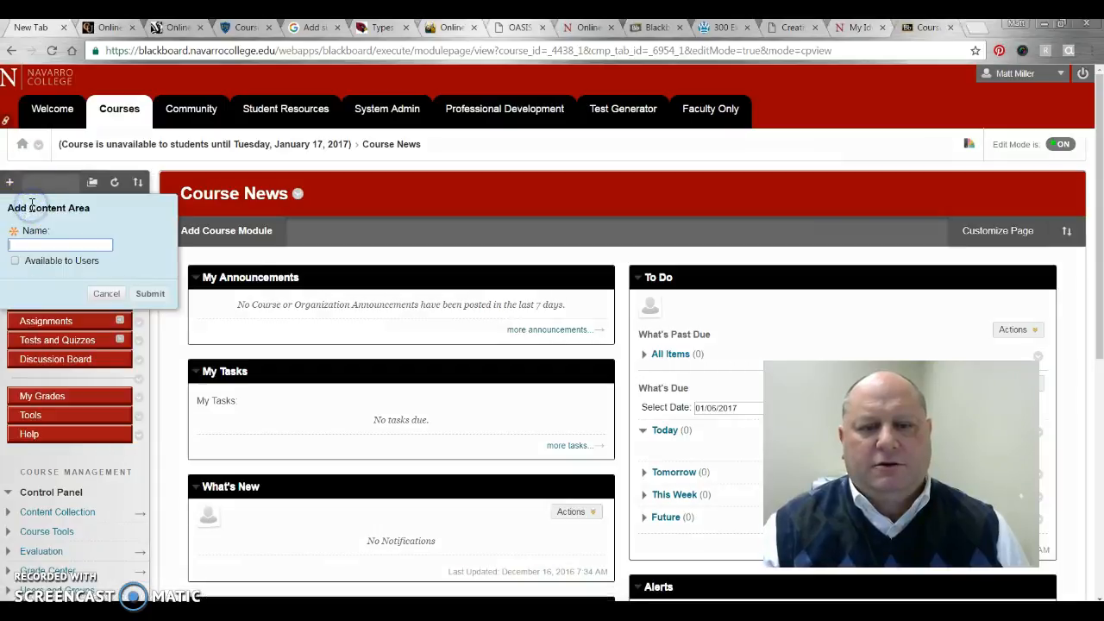
pyautogui.click(26, 246)
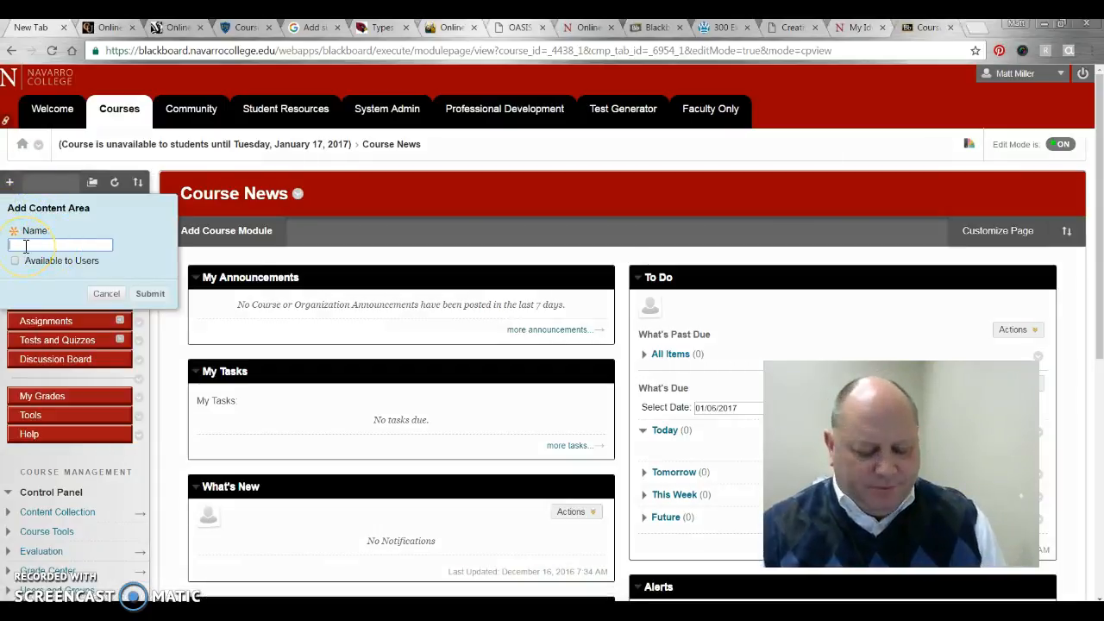
pyautogui.write('Signature Assignment')
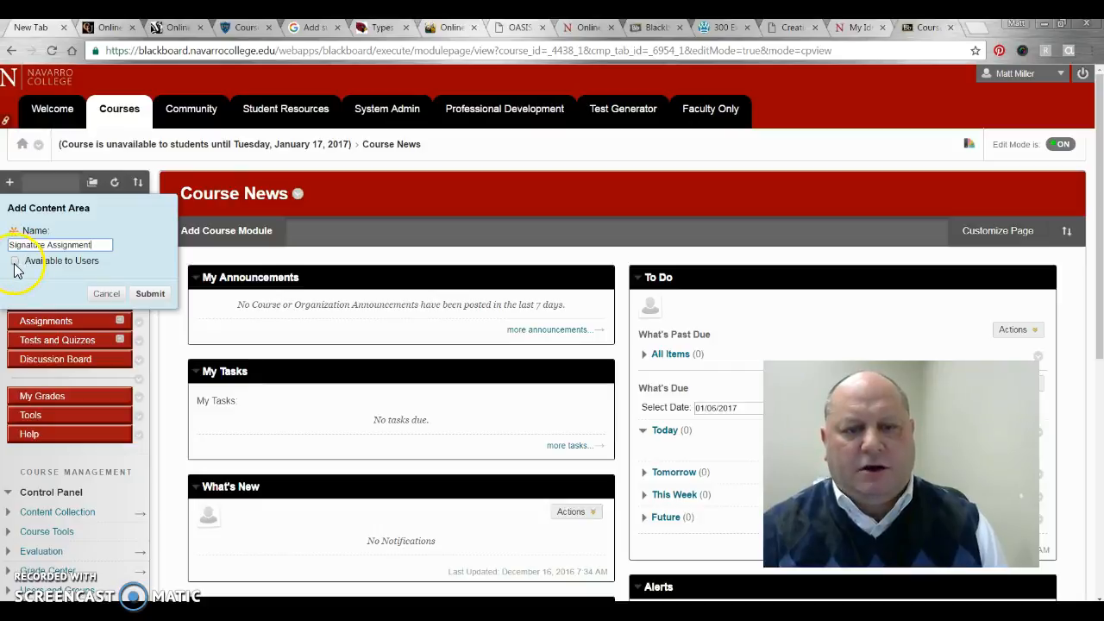
pyautogui.click(15, 262)
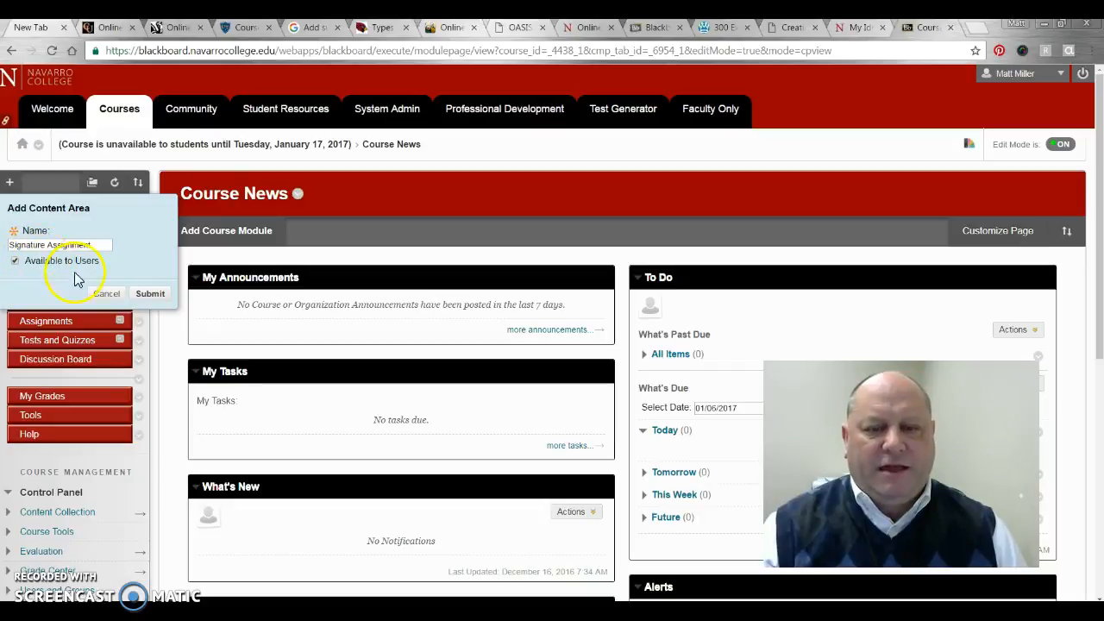
pyautogui.click(150, 294)
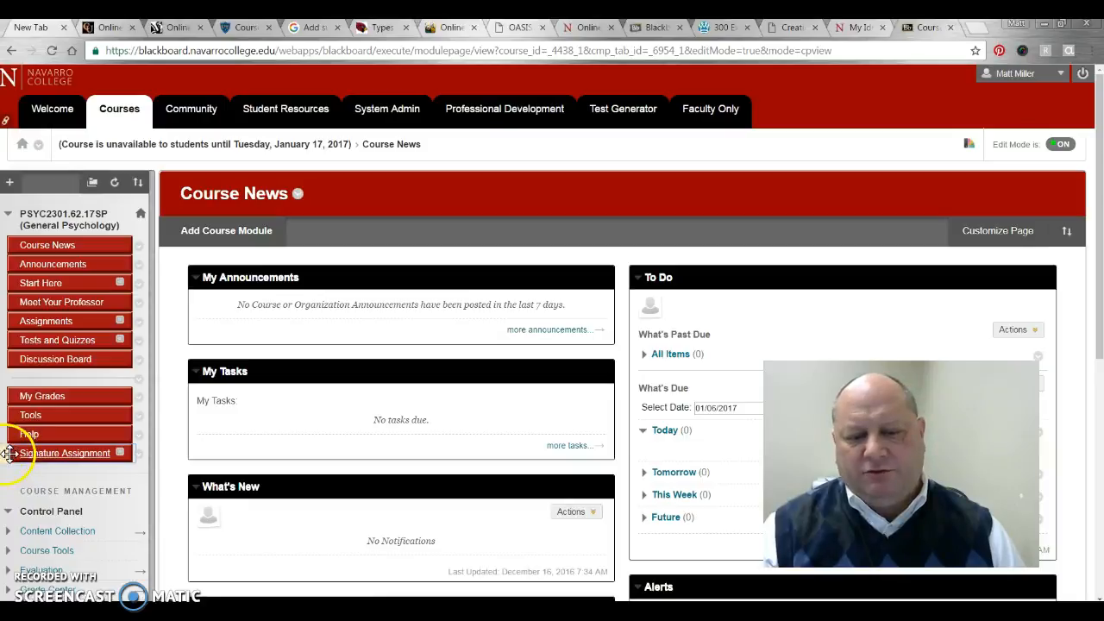
# Drag Signature Assignment up the course menu to sit directly below Discussion Board
pyautogui.moveTo(9, 452)
pyautogui.mouseDown()
pyautogui.moveTo(9, 324)
pyautogui.moveTo(11, 381)
pyautogui.mouseUp()
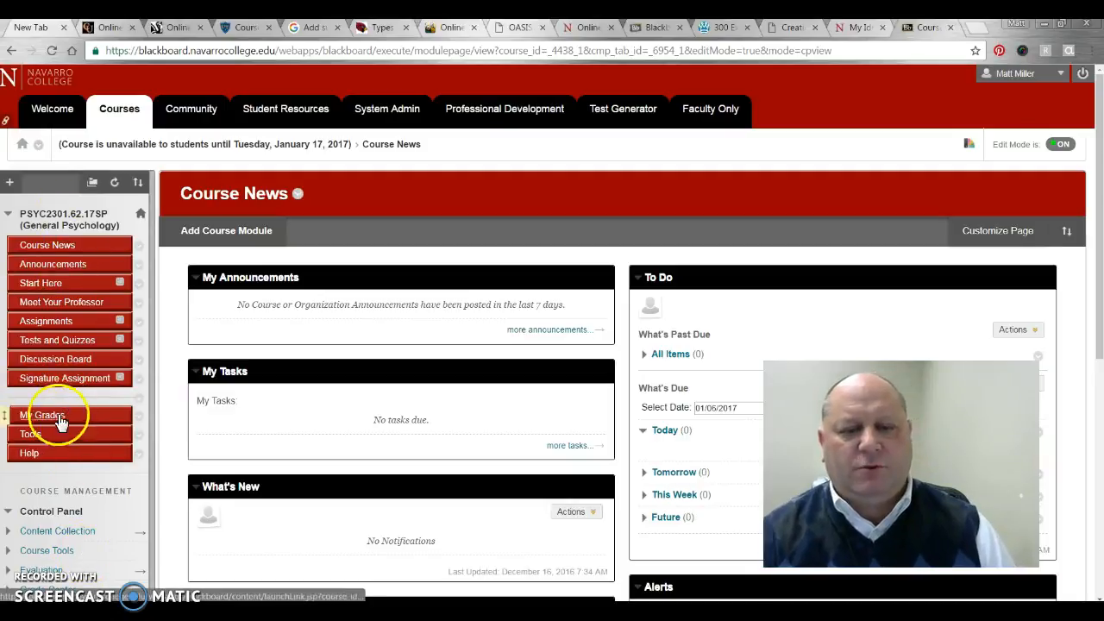
pyautogui.moveTo(9, 382); pyautogui.dragTo(9, 380)
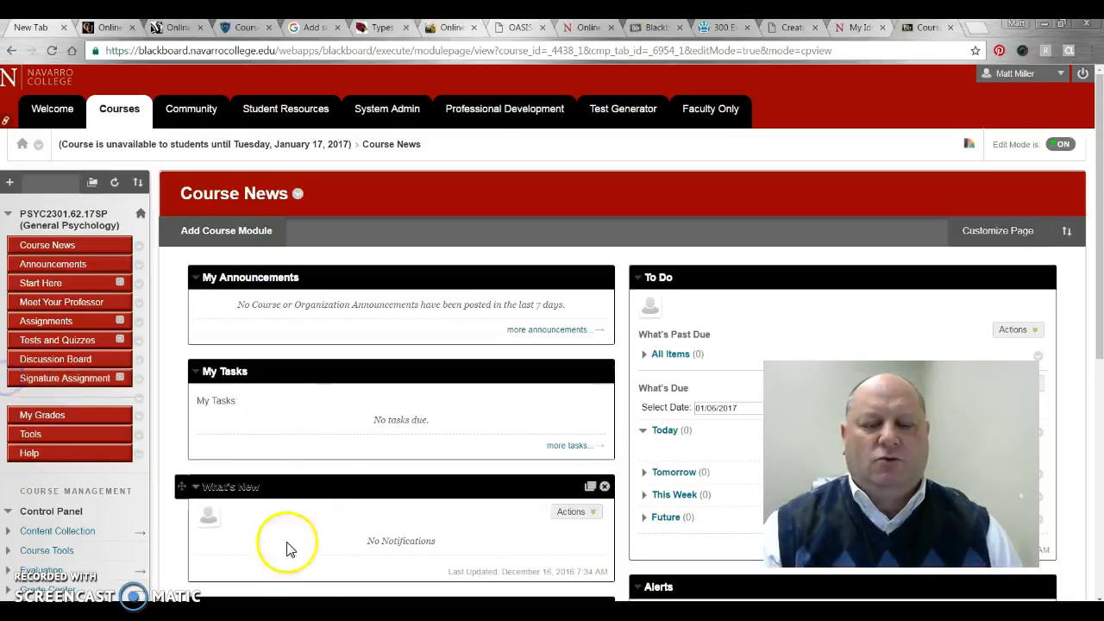
# In the Signature Assignment area, choose Assessments > Assignment to start a new assignment
pyautogui.click(58, 380)
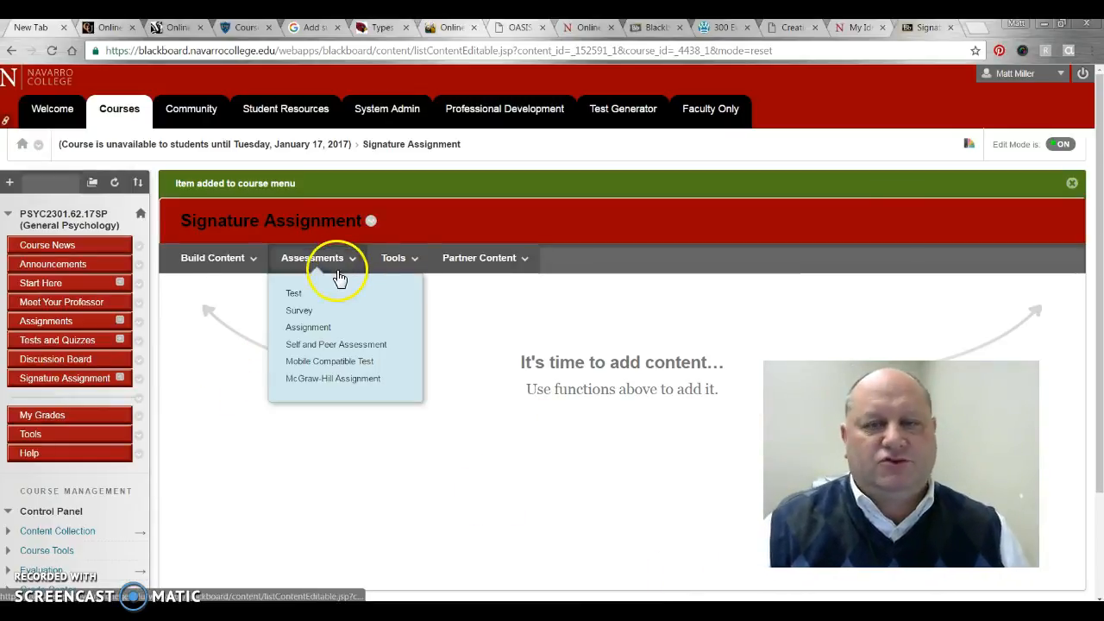
pyautogui.moveTo(309, 261)
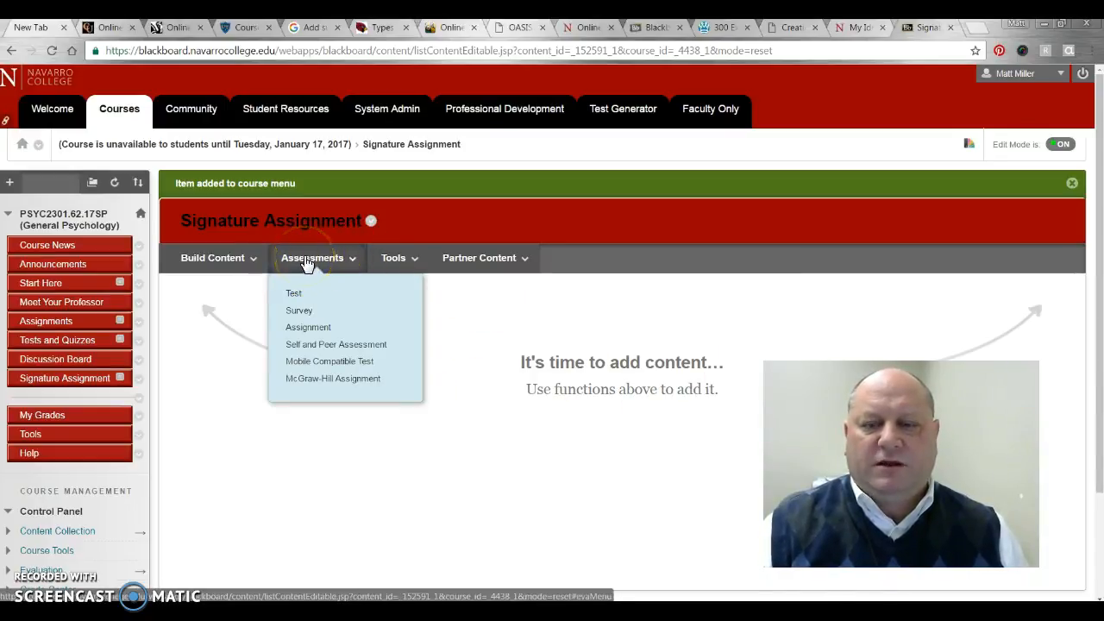
pyautogui.click(301, 328)
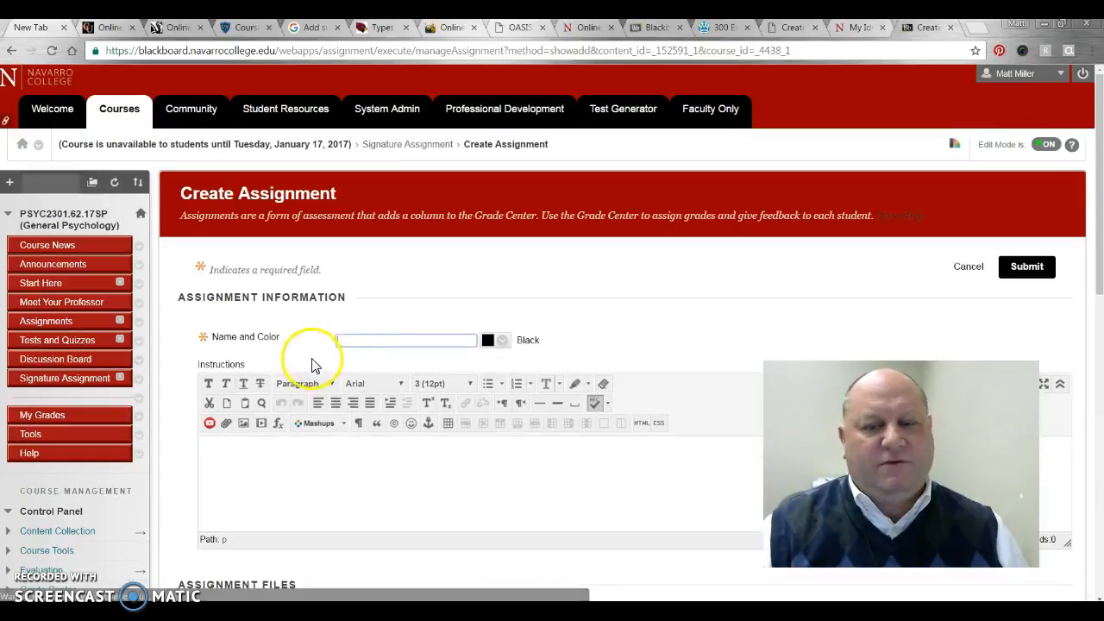
# Enter 'Signature Assignment' as the assignment name, leaving the Instructions box empty
pyautogui.click(350, 341)
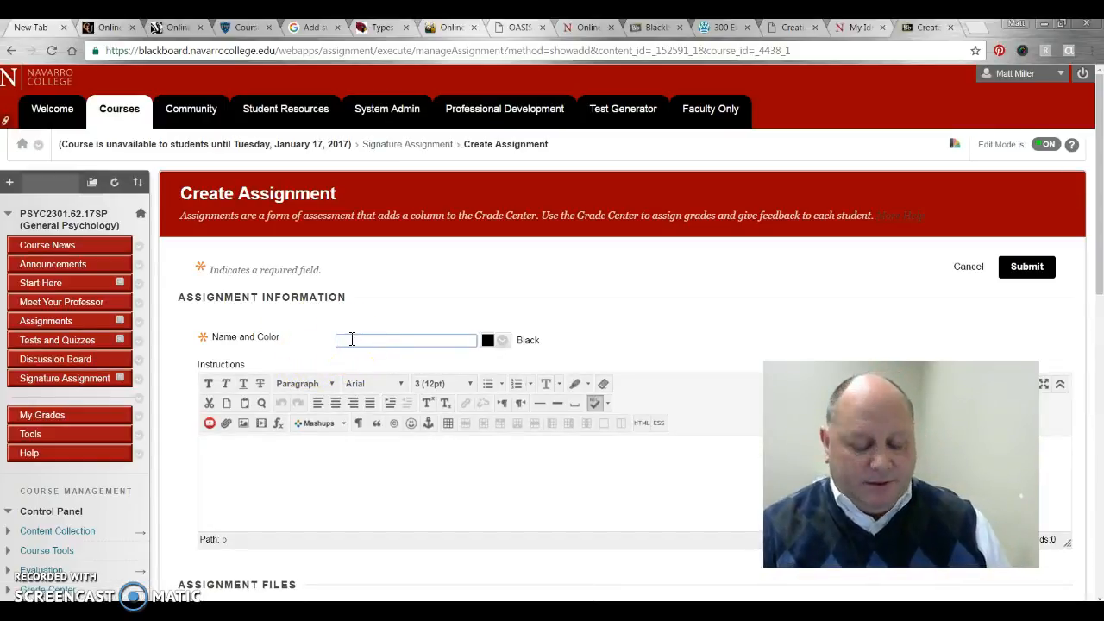
pyautogui.write('Signature Assignment')
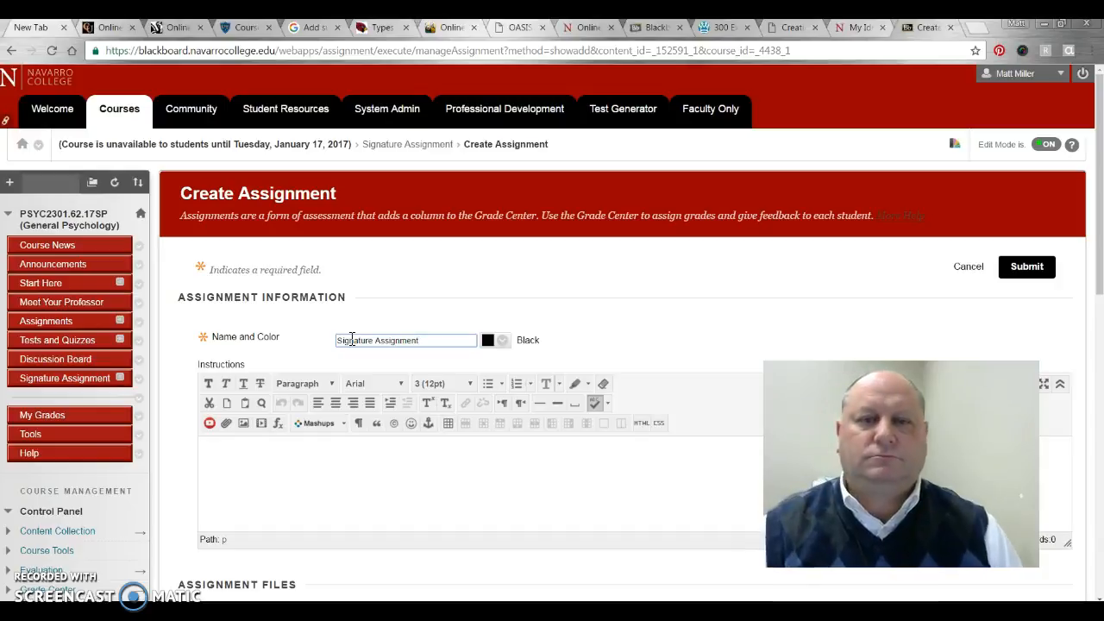
pyautogui.click(756, 315)
pyautogui.click(371, 473)
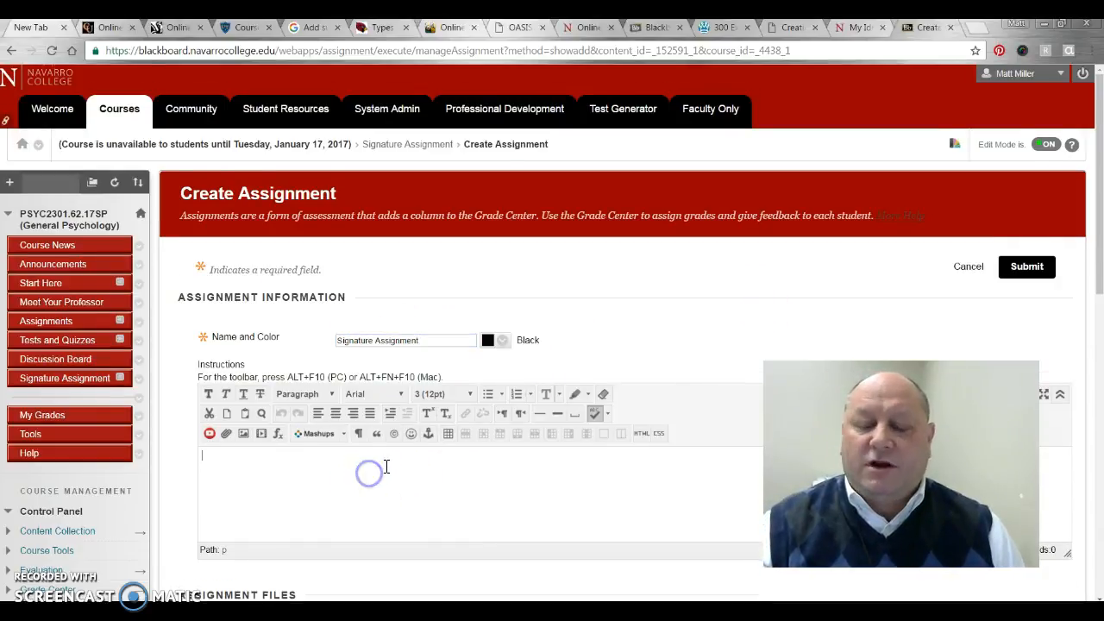
pyautogui.scroll(-1, 386, 467)
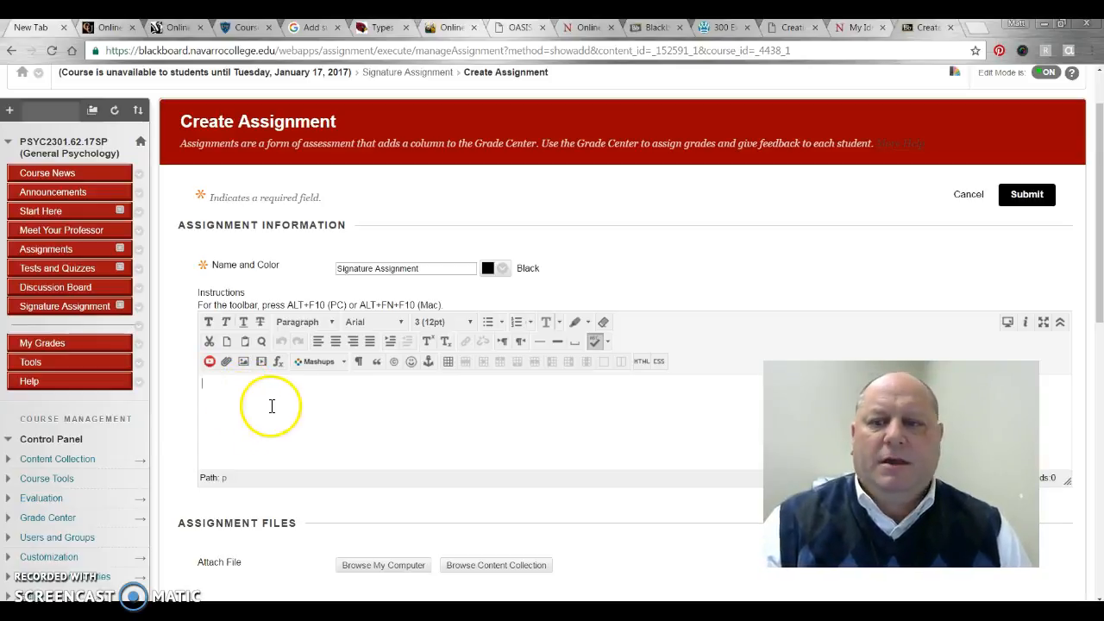
pyautogui.scroll(-1, 264, 413)
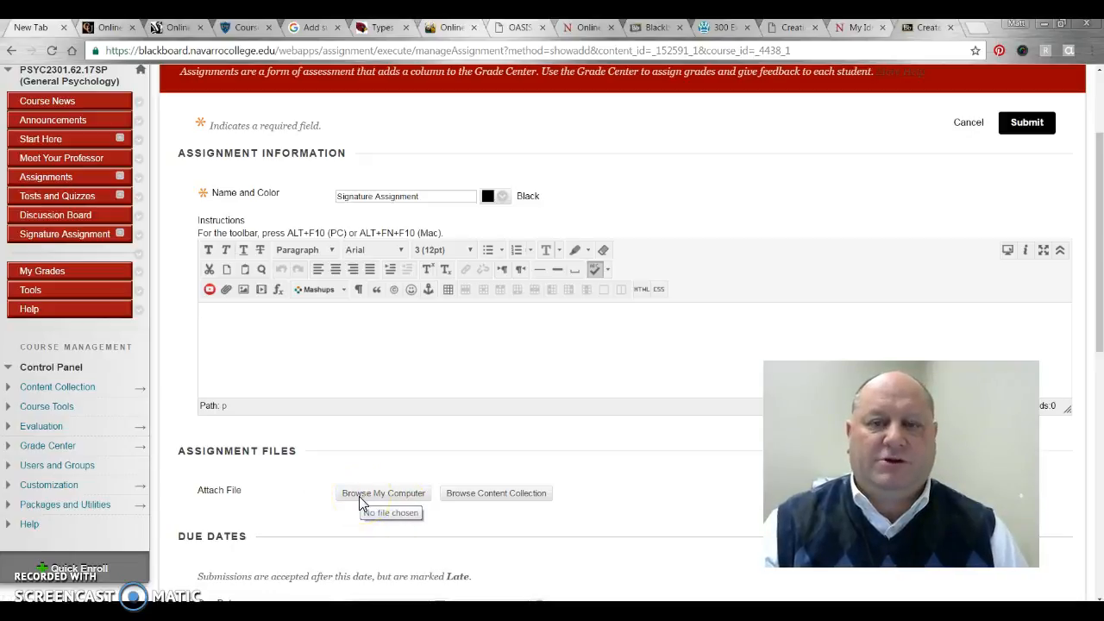
pyautogui.scroll(-1, 673, 505)
pyautogui.scroll(-3, 677, 506)
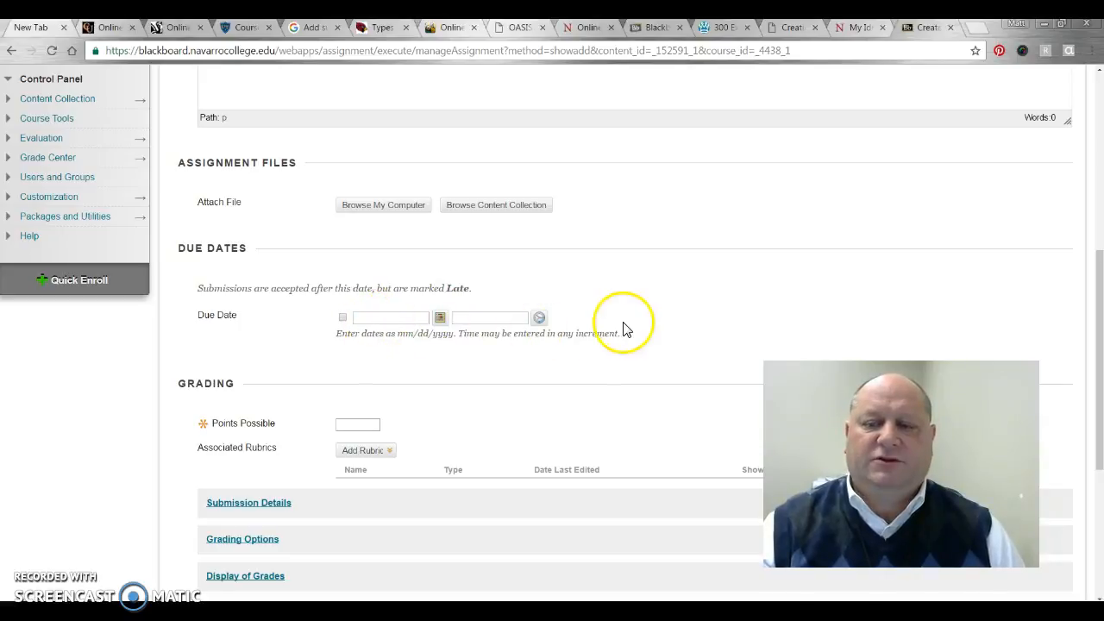
# Set Points Possible to 100 and review the Add Rubric options without attaching one
pyautogui.scroll(-1, 476, 435)
pyautogui.click(369, 350)
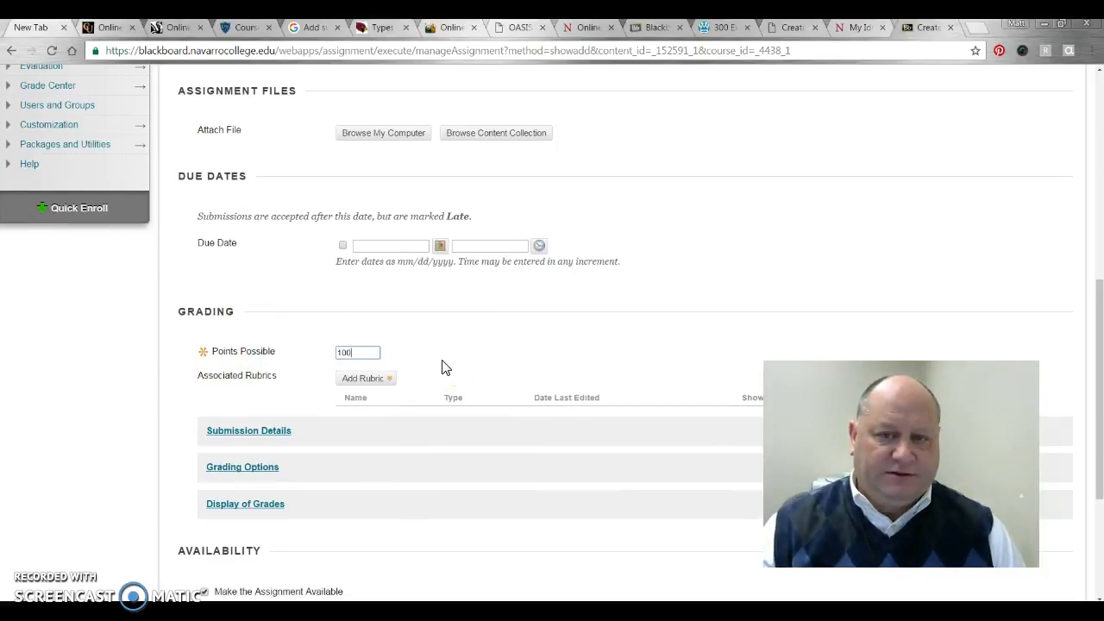
pyautogui.scroll(-1, 497, 351)
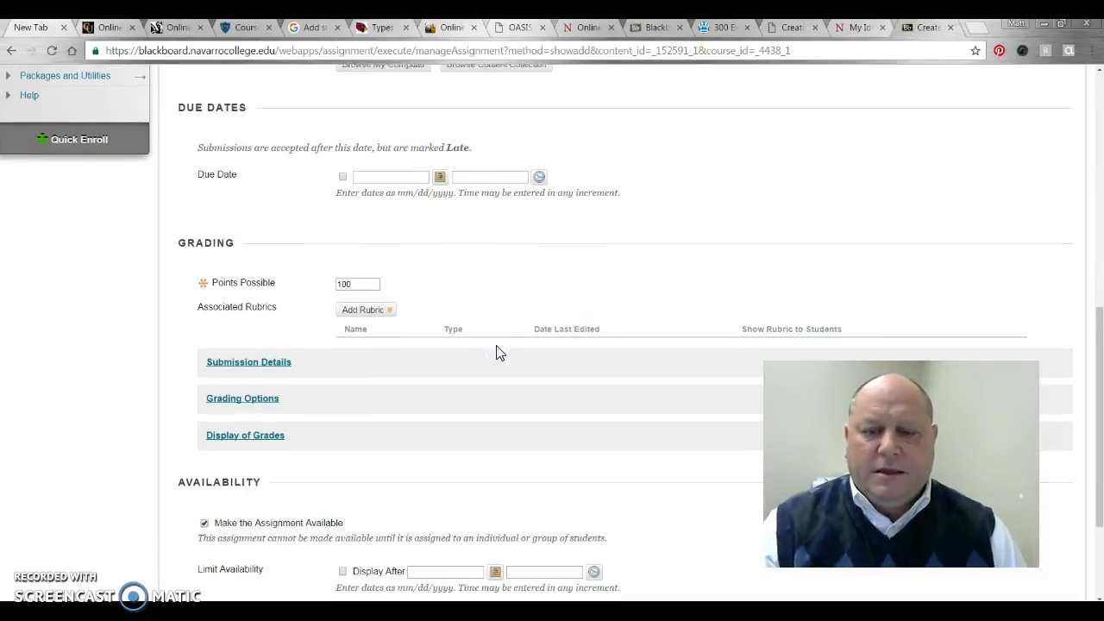
pyautogui.scroll(-2, 497, 351)
pyautogui.click(349, 172)
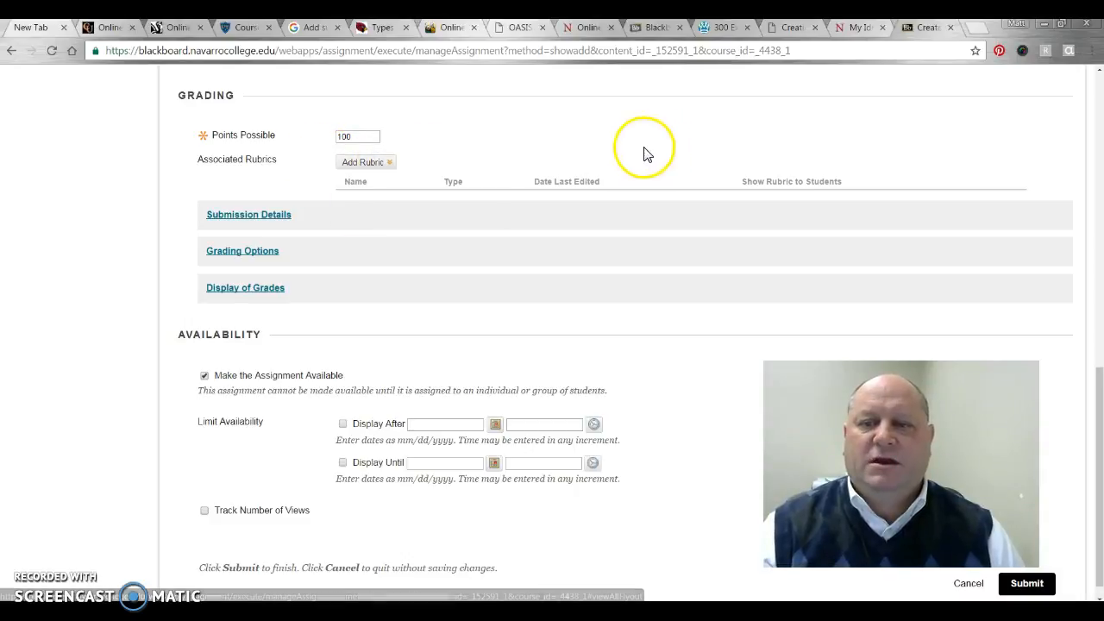
pyautogui.moveTo(390, 165)
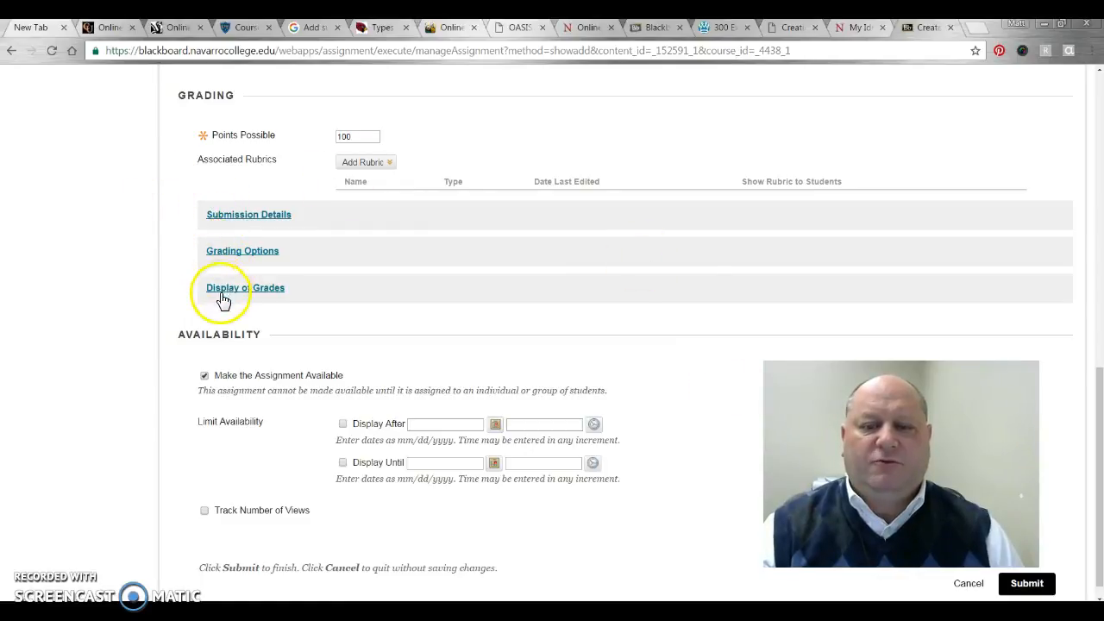
pyautogui.click(235, 221)
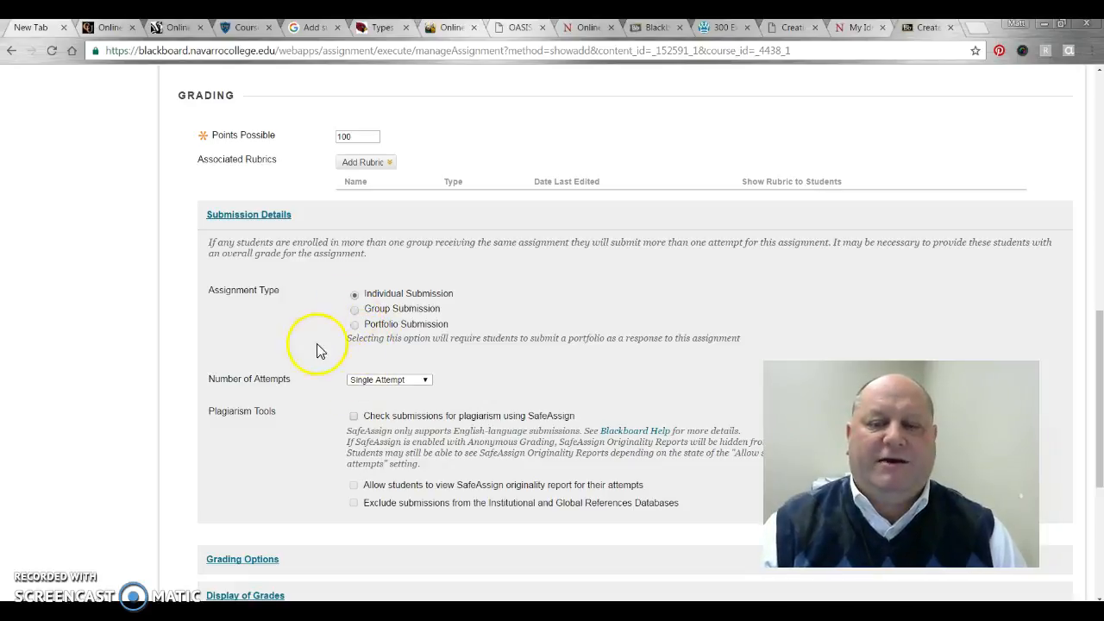
pyautogui.click(365, 309)
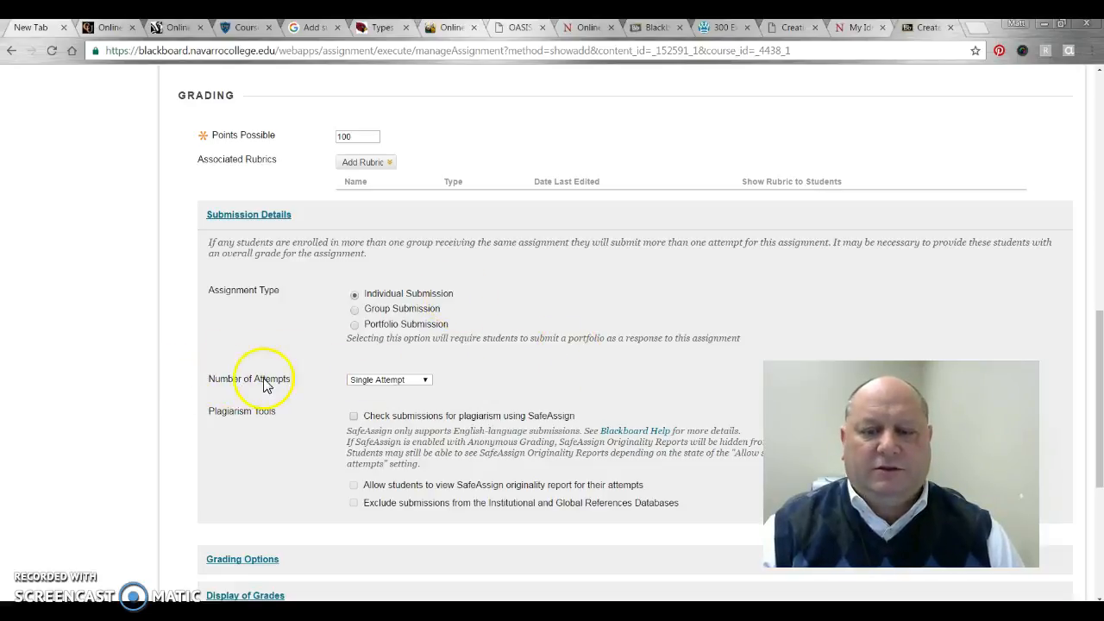
pyautogui.click(409, 380)
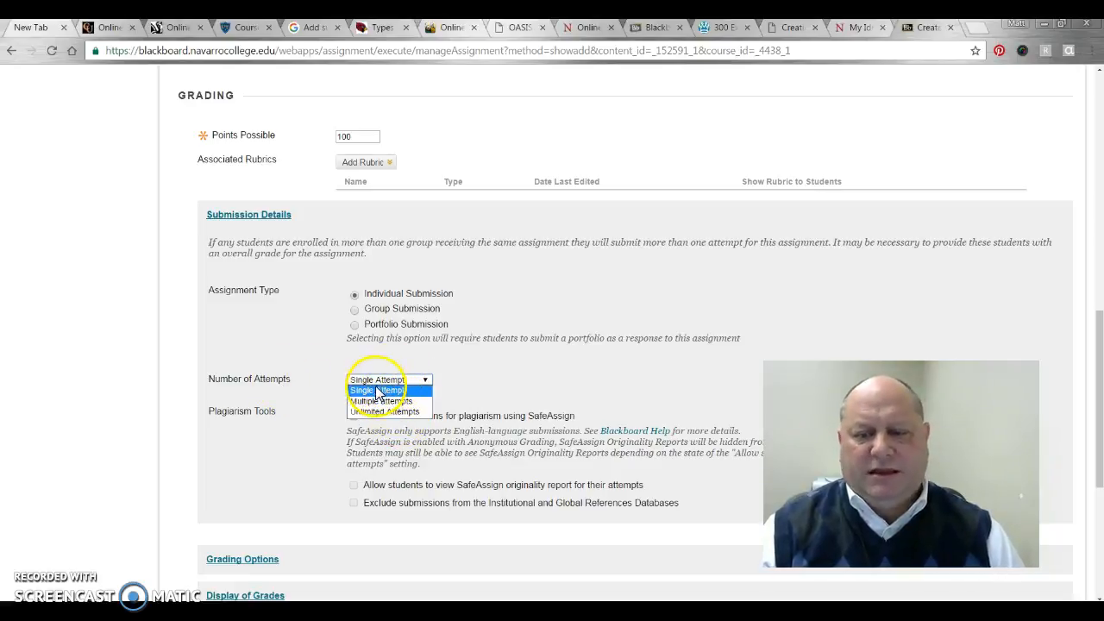
pyautogui.click(375, 392)
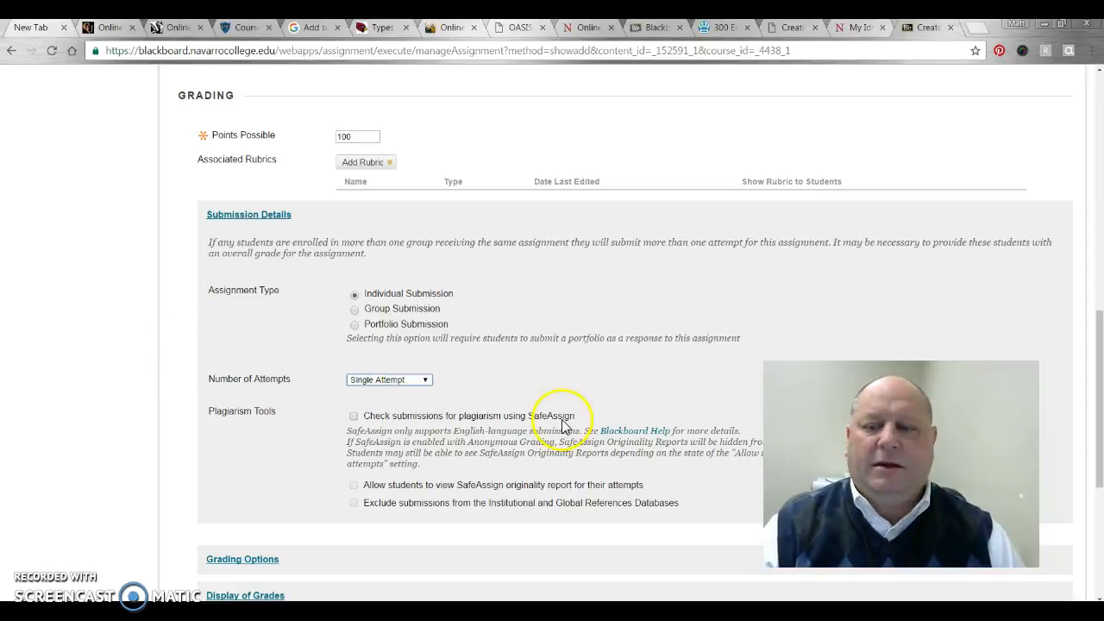
pyautogui.click(416, 381)
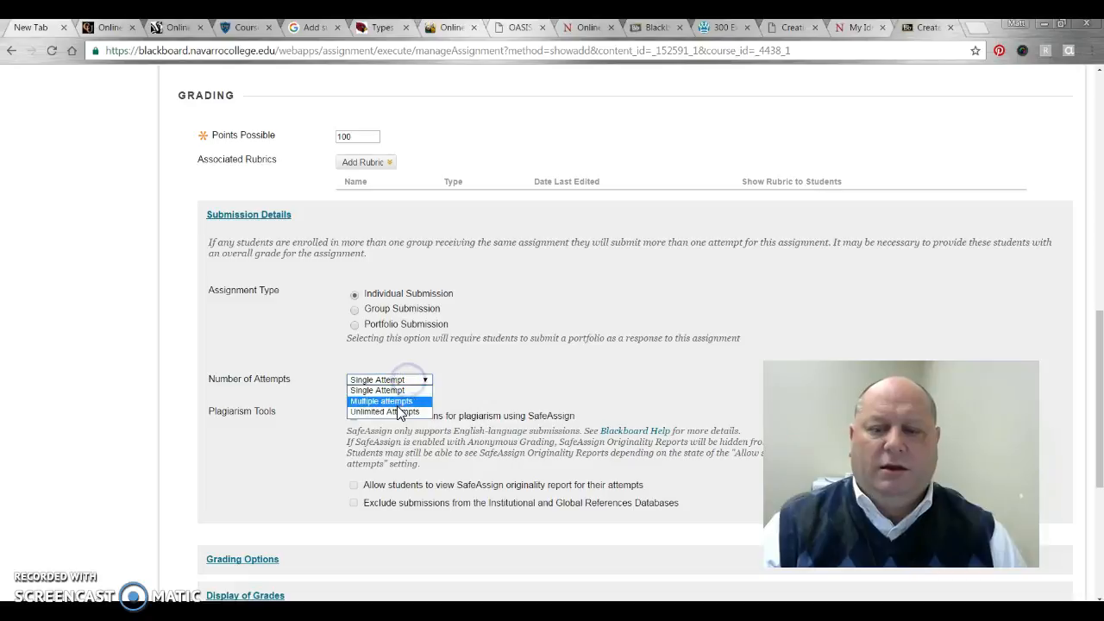
pyautogui.click(573, 384)
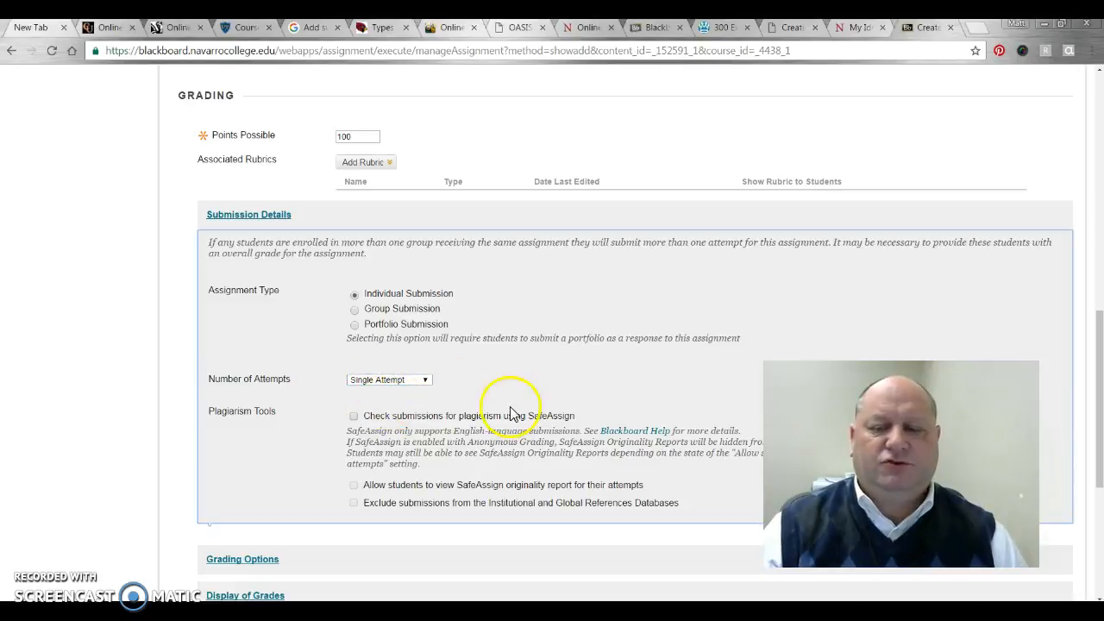
# Scroll down the assignment form through the SafeAssign options toward Submit
pyautogui.scroll(-1, 211, 340)
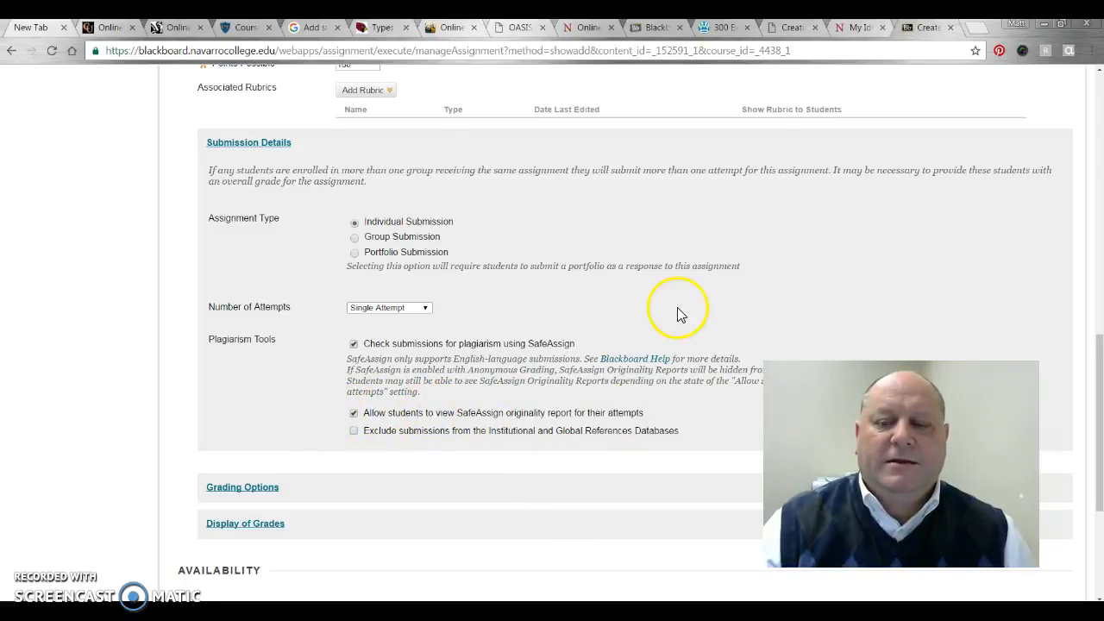
pyautogui.scroll(-1, 518, 302)
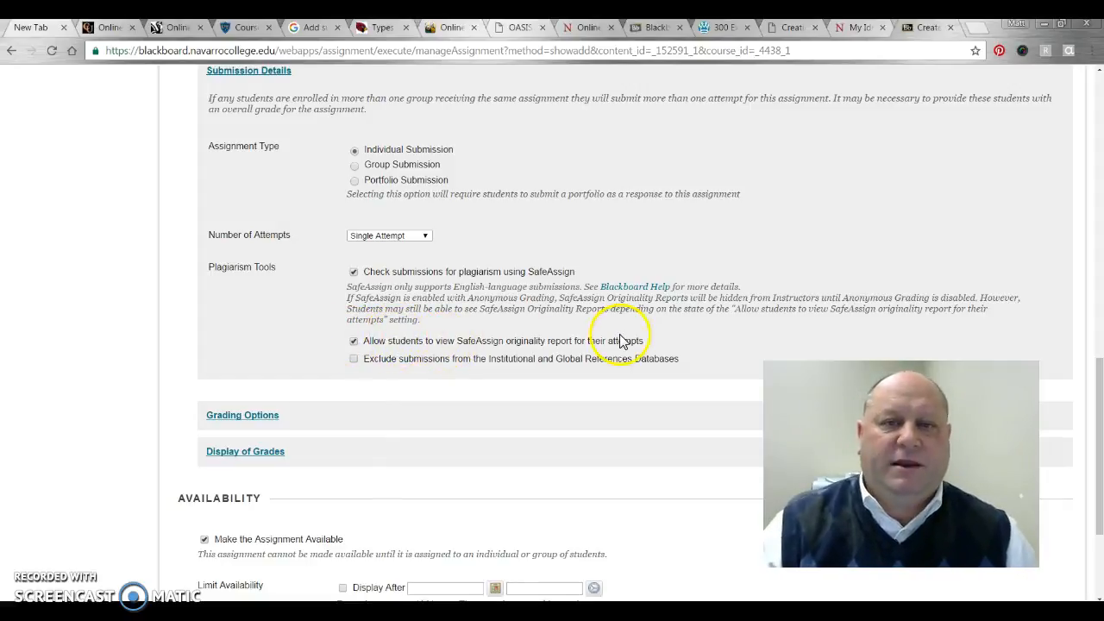
pyautogui.scroll(-2, 434, 342)
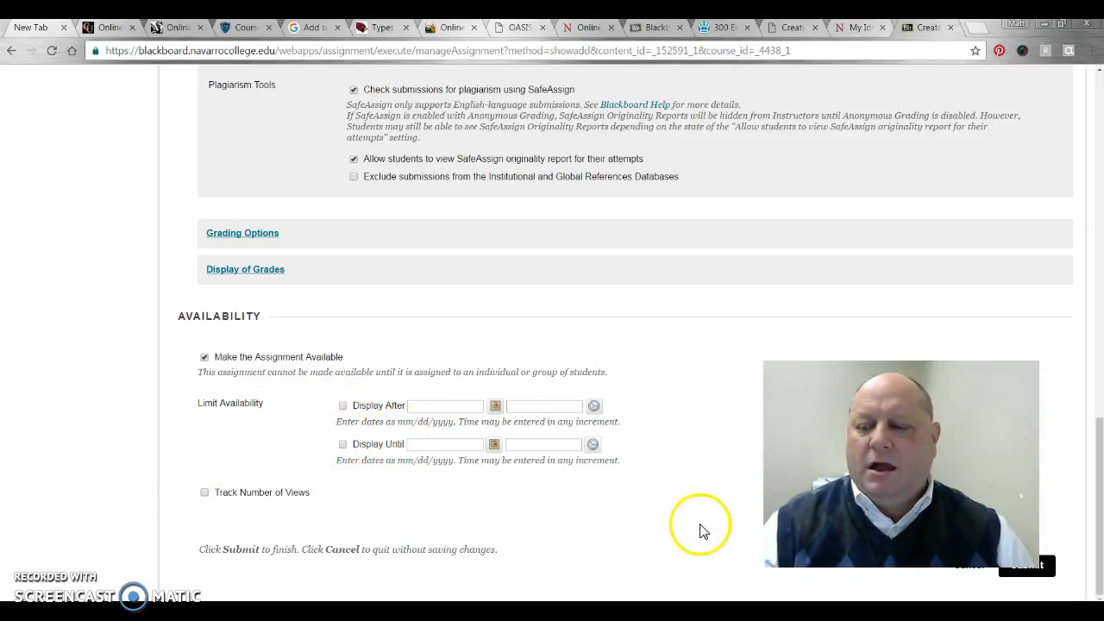
# Submit the assignment, then open its link and cancel out of the Access Denied page
pyautogui.click(1020, 575)
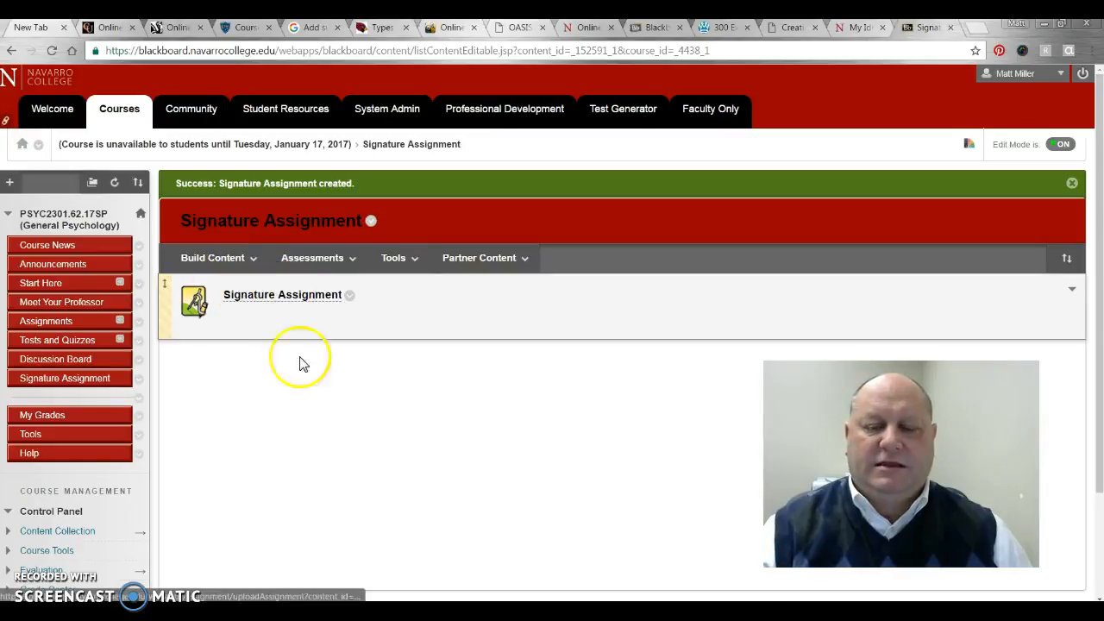
pyautogui.click(239, 297)
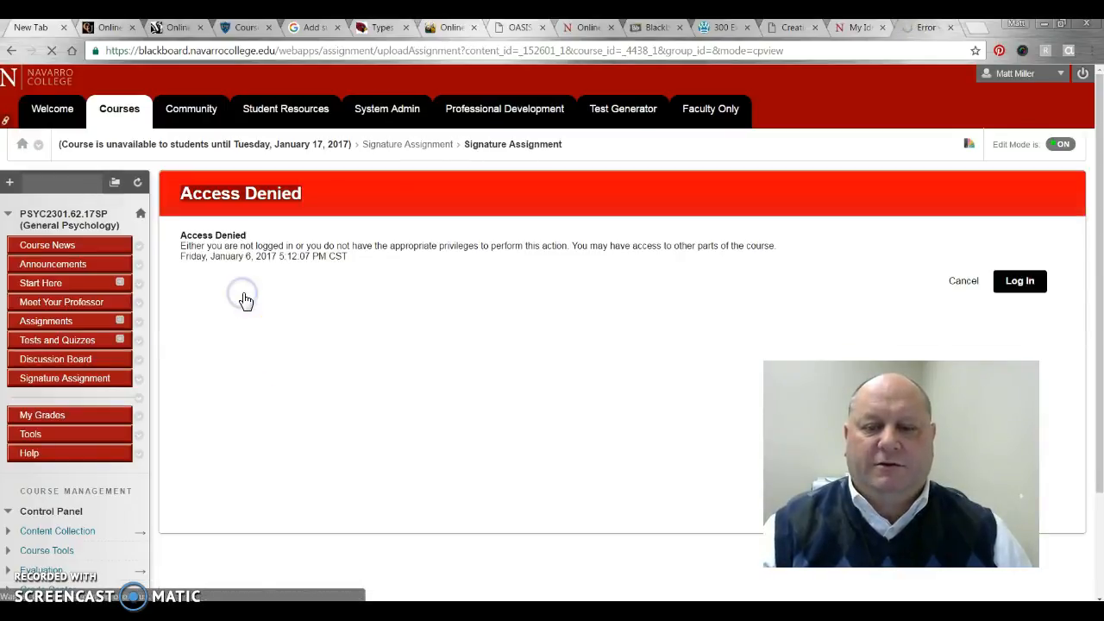
pyautogui.click(963, 285)
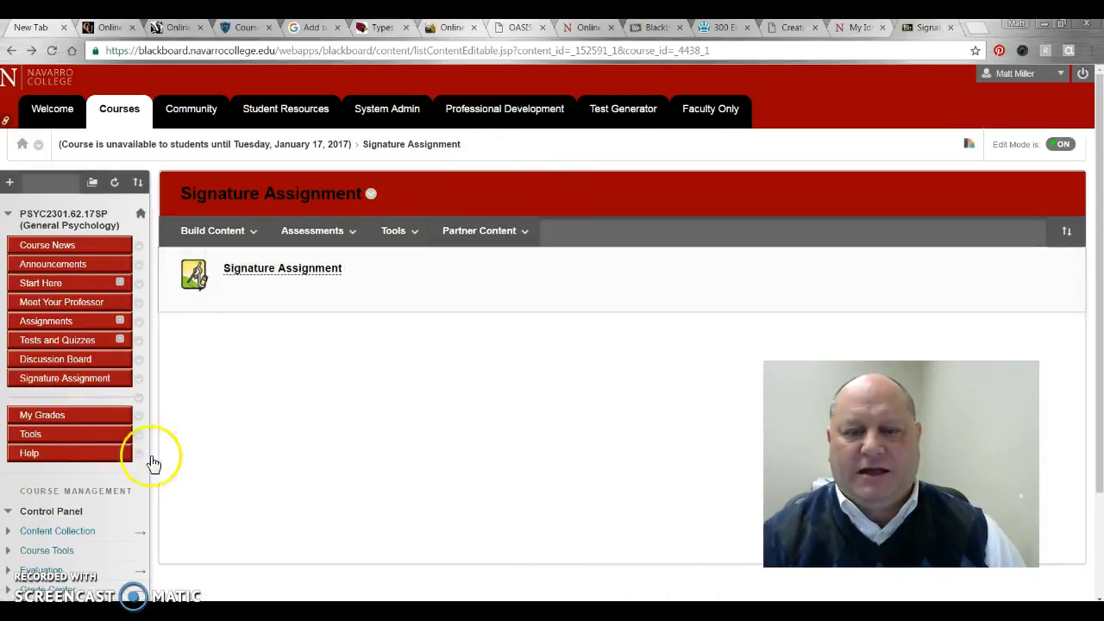
pyautogui.click(9, 182)
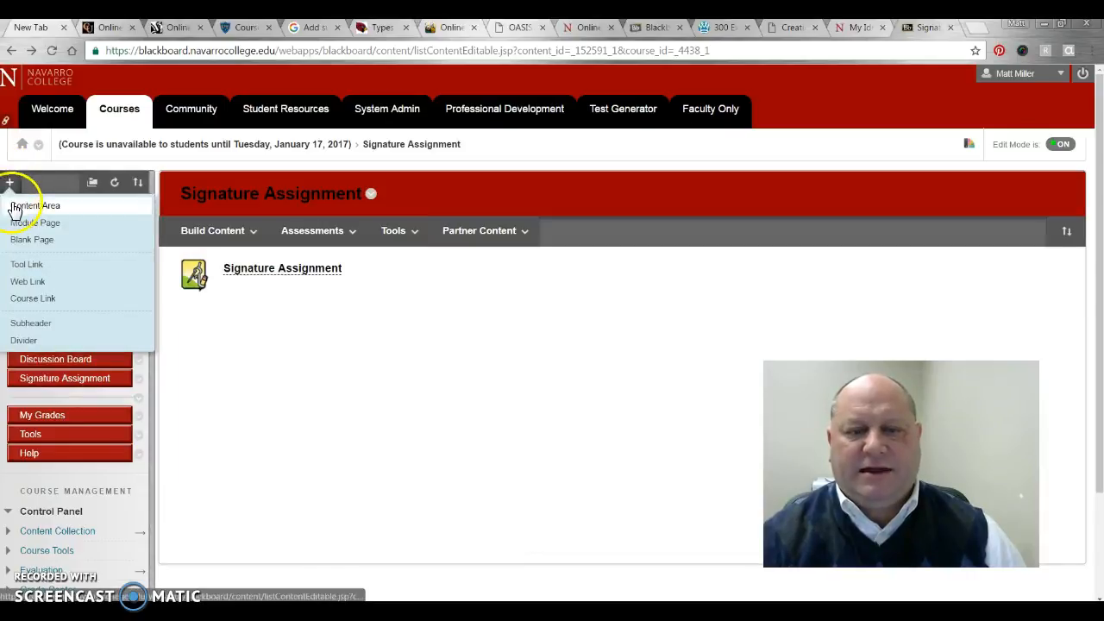
pyautogui.click(9, 182)
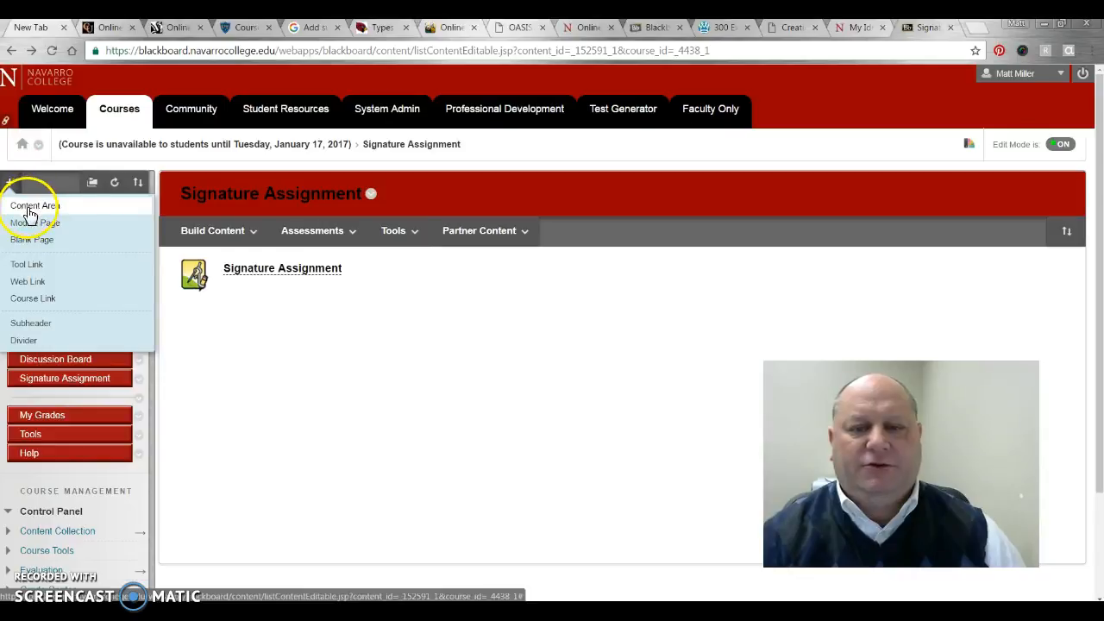
pyautogui.click(324, 231)
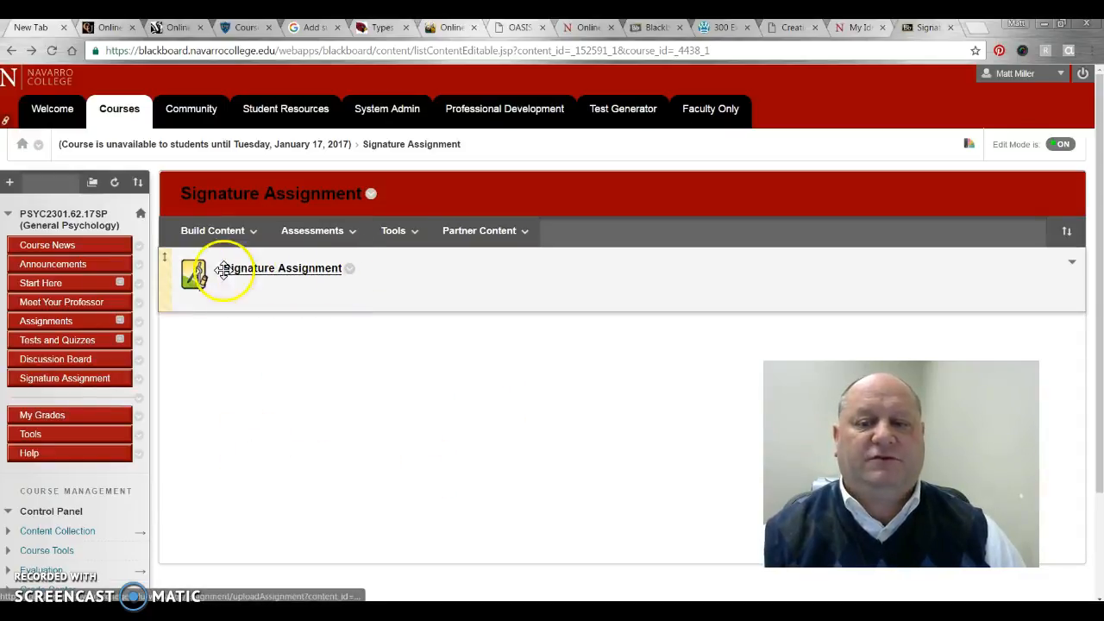
# Edit the assignment to add the instruction 'Click on the above link to submit your assignment.'
pyautogui.click(351, 270)
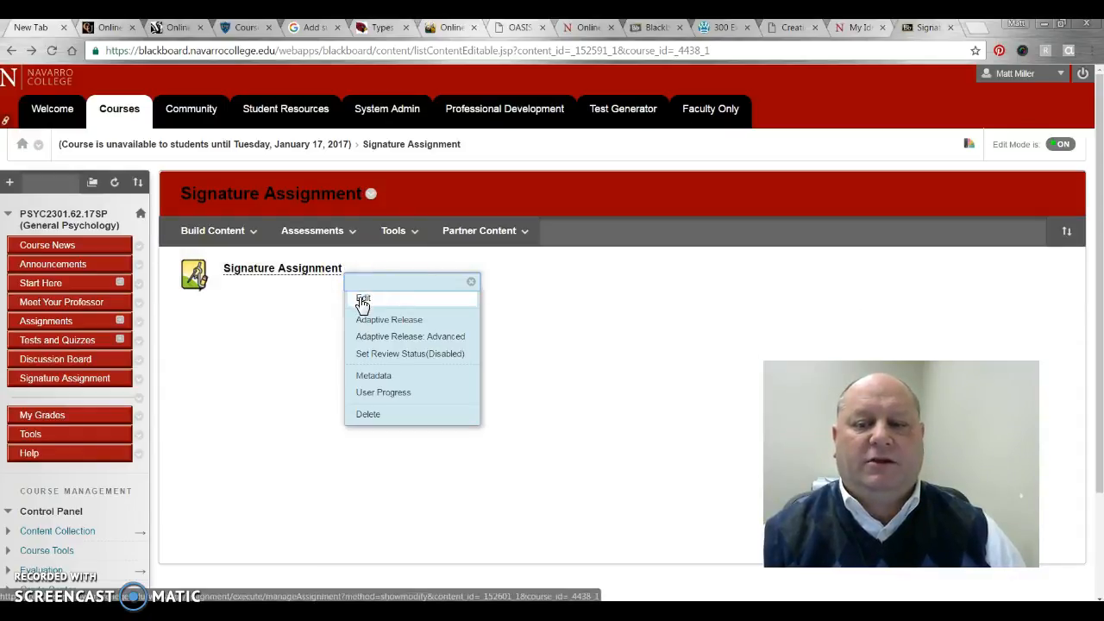
pyautogui.click(362, 299)
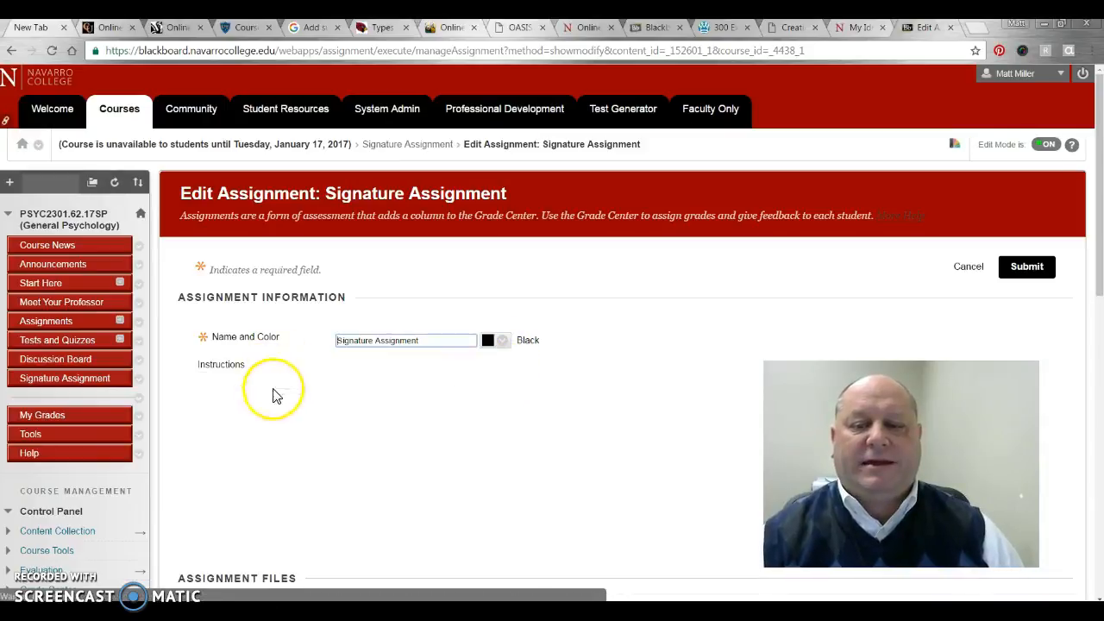
pyautogui.click(231, 451)
pyautogui.scroll(-3, 345, 463)
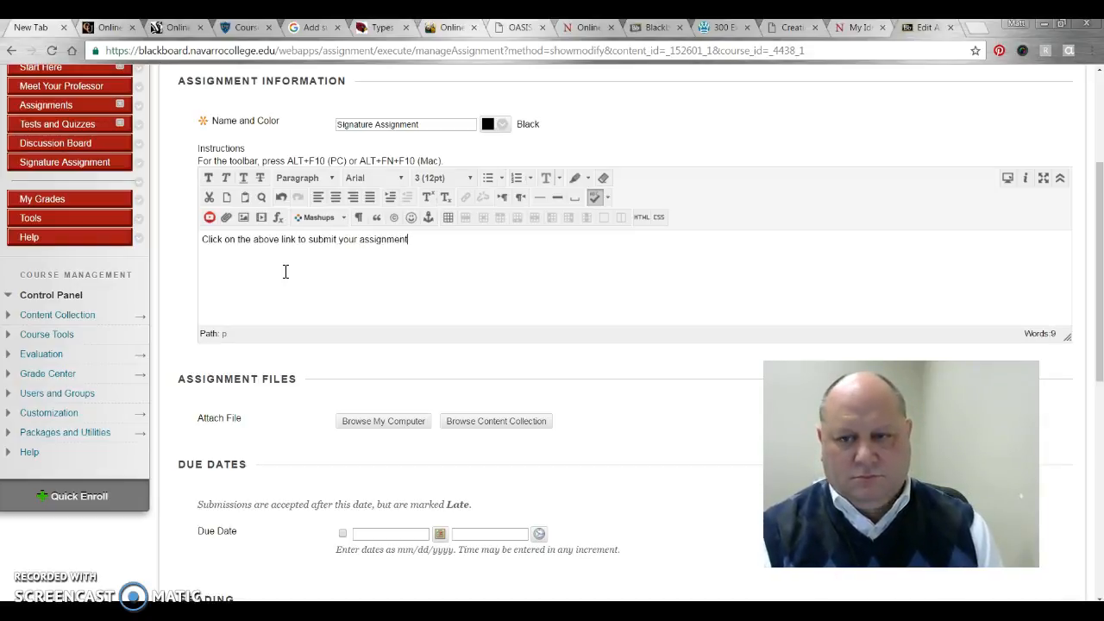
pyautogui.moveTo(1096, 227); pyautogui.dragTo(1088, 490)
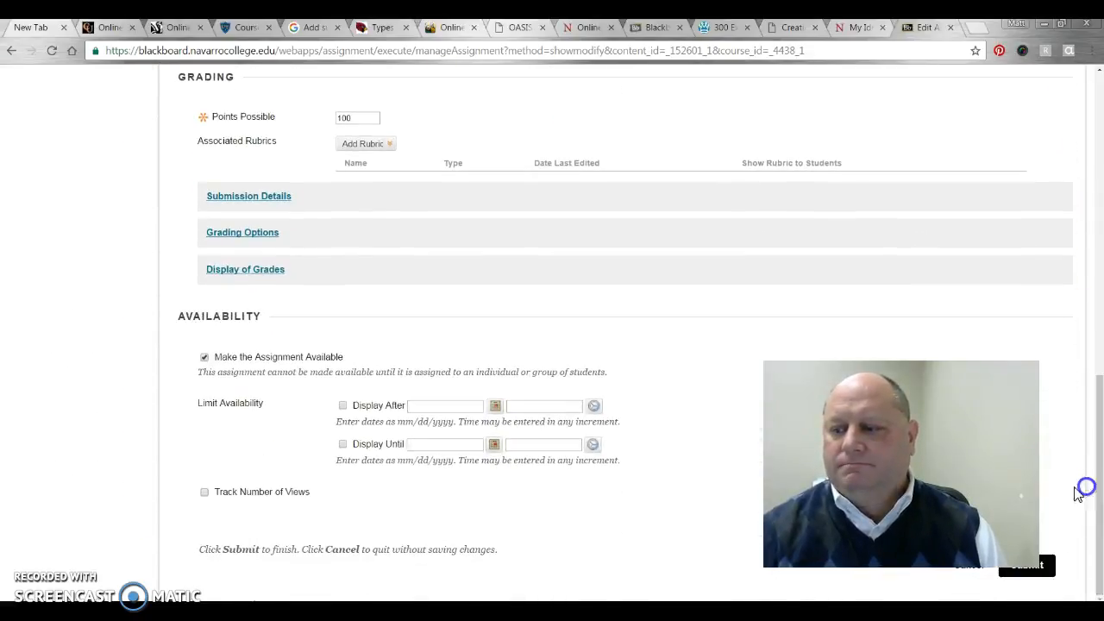
pyautogui.click(1021, 570)
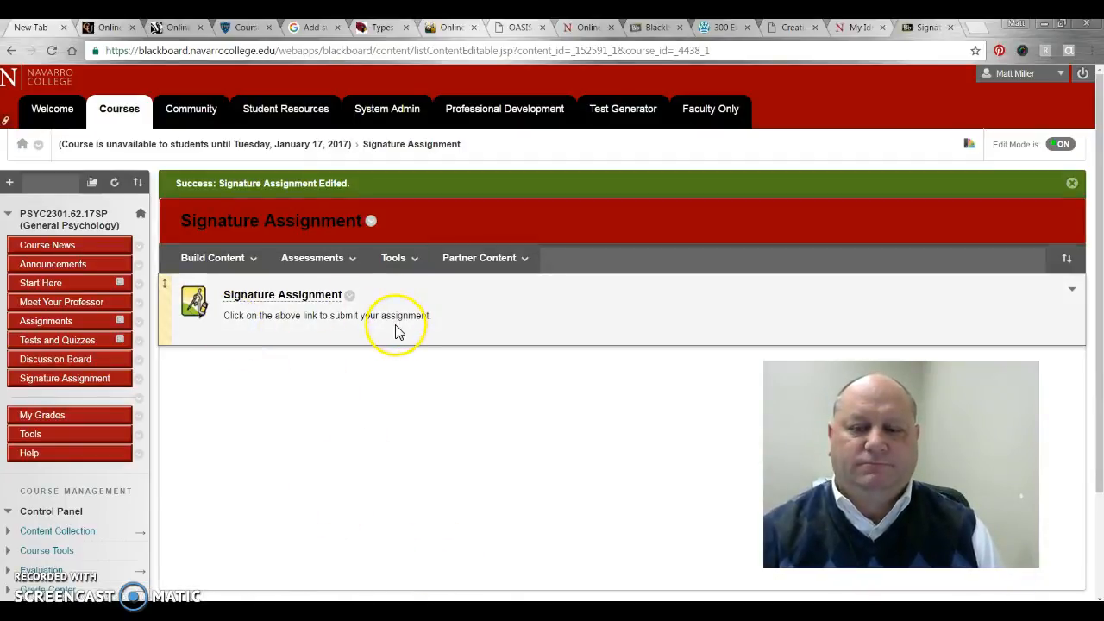
# Expand Grade Center in the Control Panel and open Full Grade Center
pyautogui.moveTo(1100, 197); pyautogui.dragTo(1100, 302)
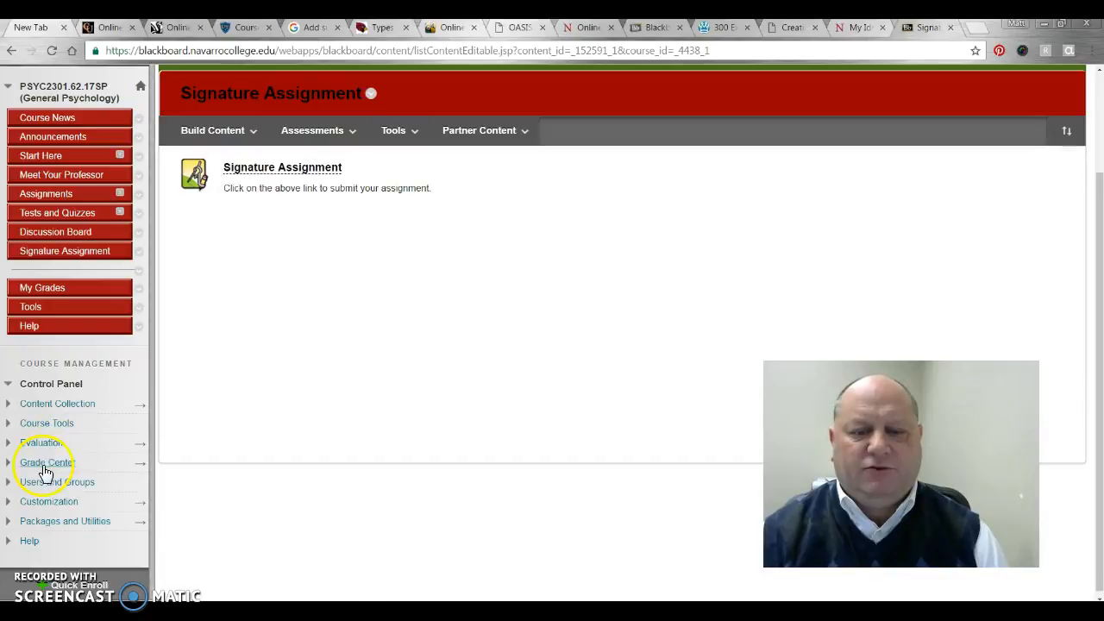
pyautogui.click(39, 464)
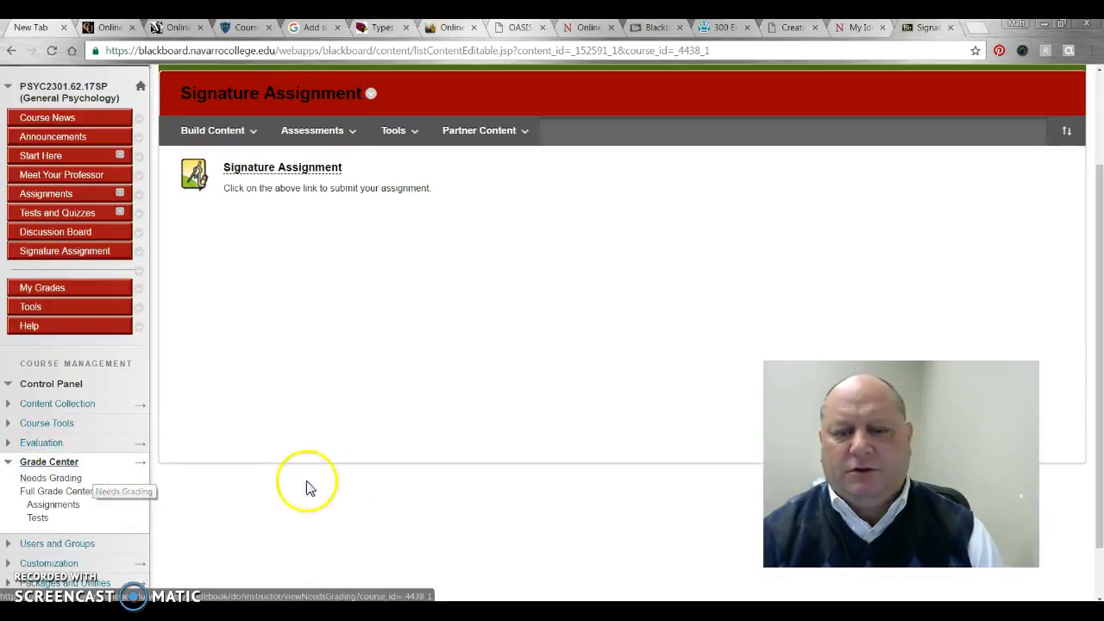
pyautogui.click(69, 491)
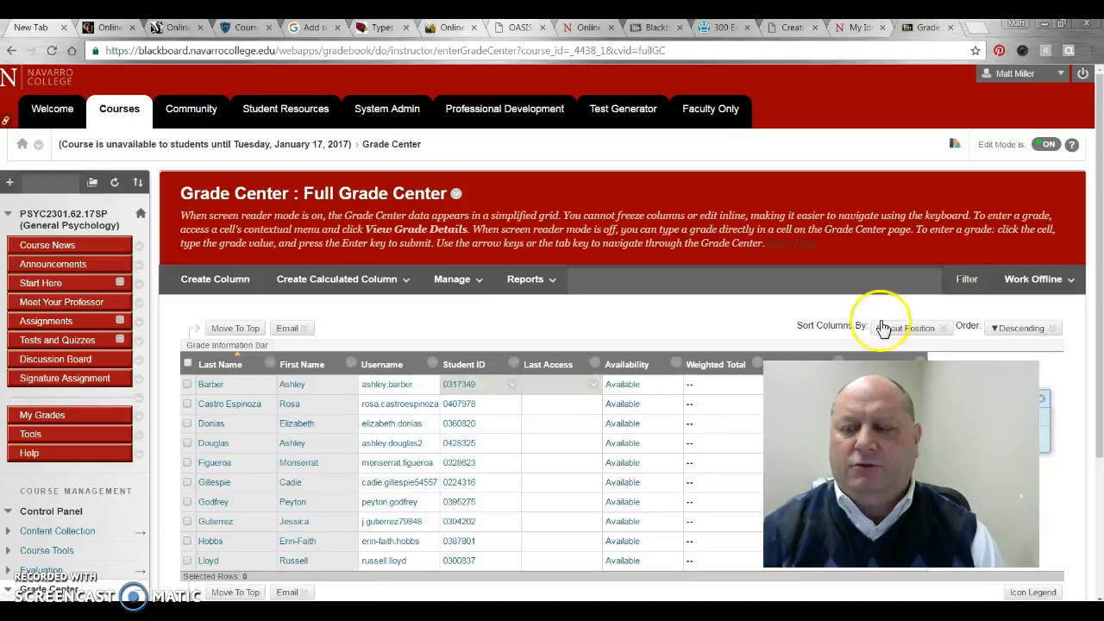
pyautogui.click(718, 326)
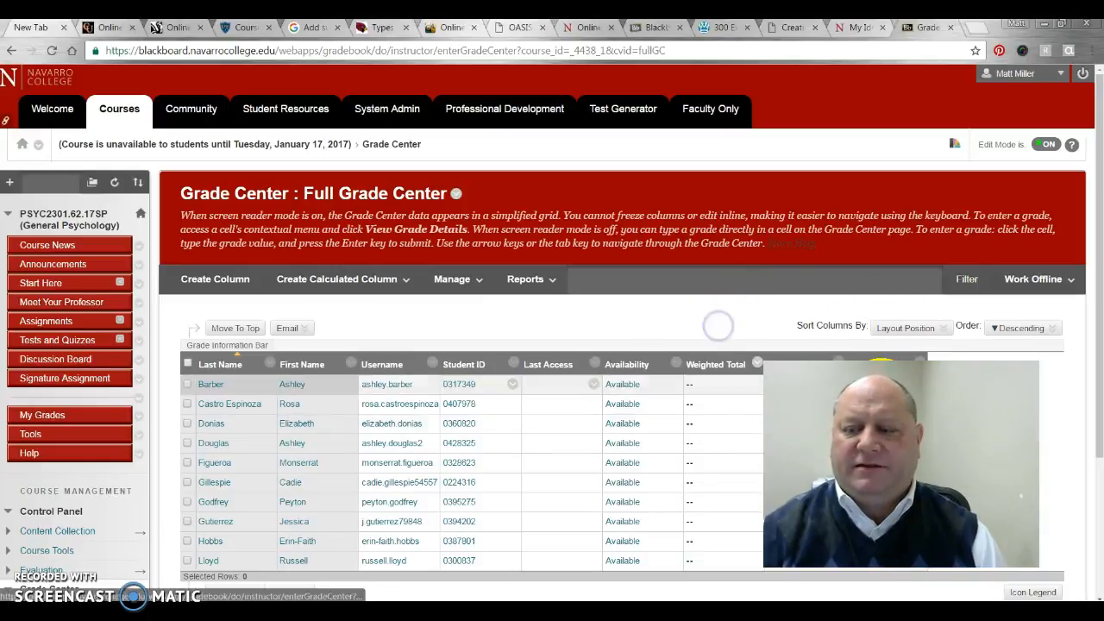